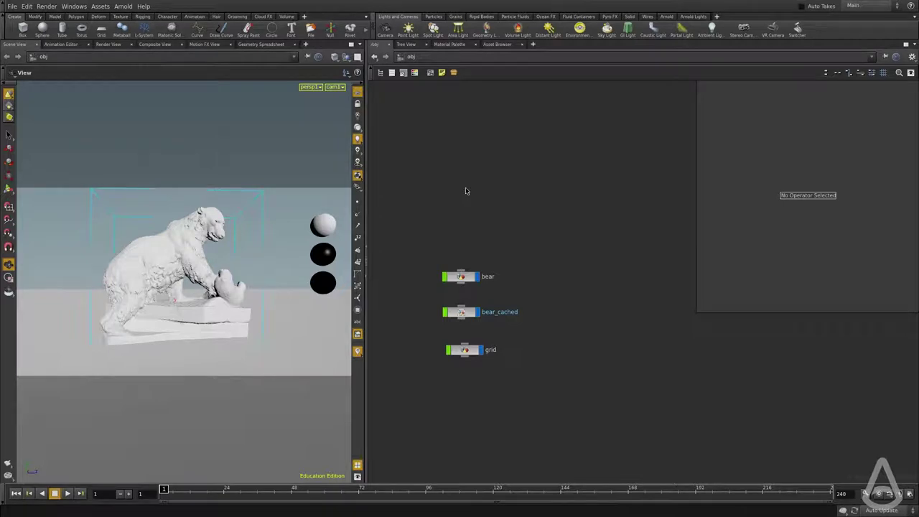
Step: Add an Arnold Light object above the bear node and set its light type to Skydome
key(Tab)
mouse_move(489, 214)
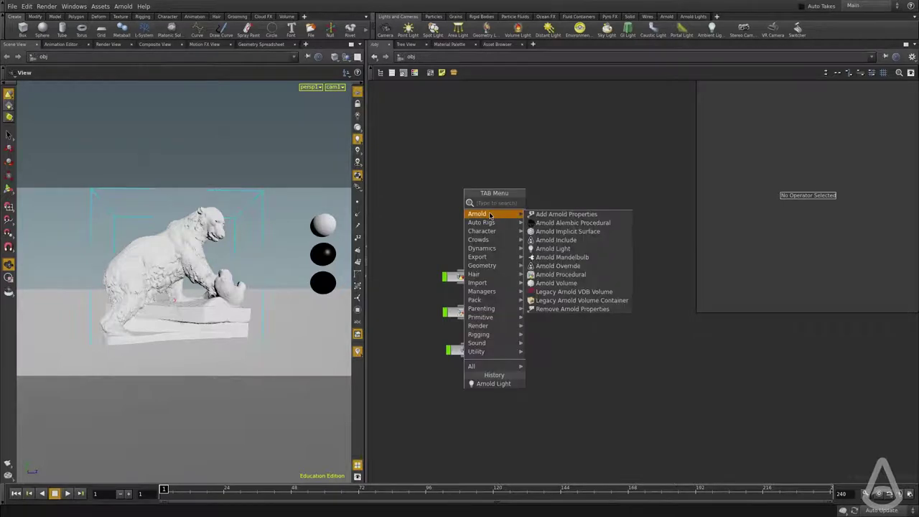
click(559, 249)
click(469, 216)
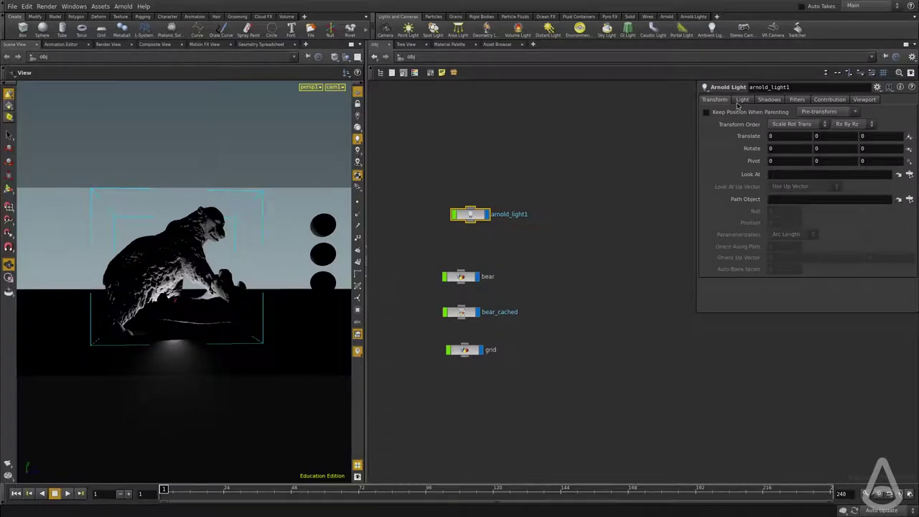
click(741, 100)
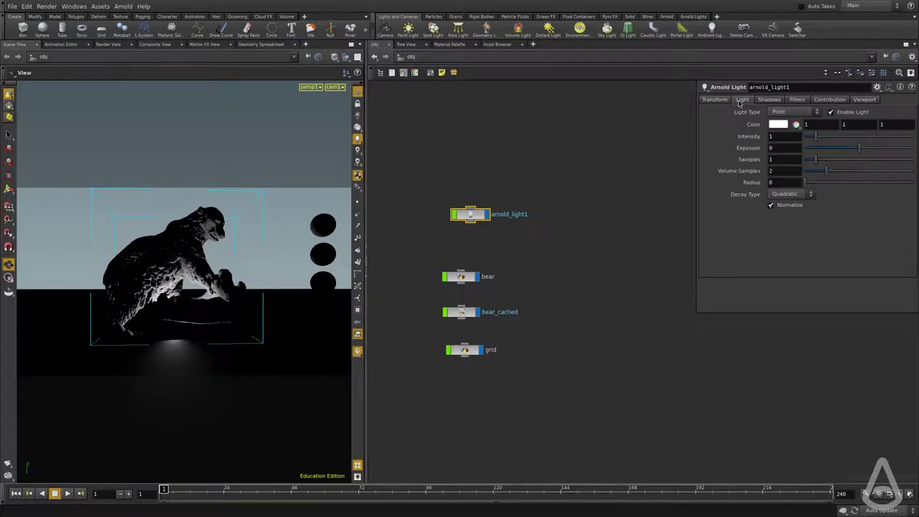
click(786, 114)
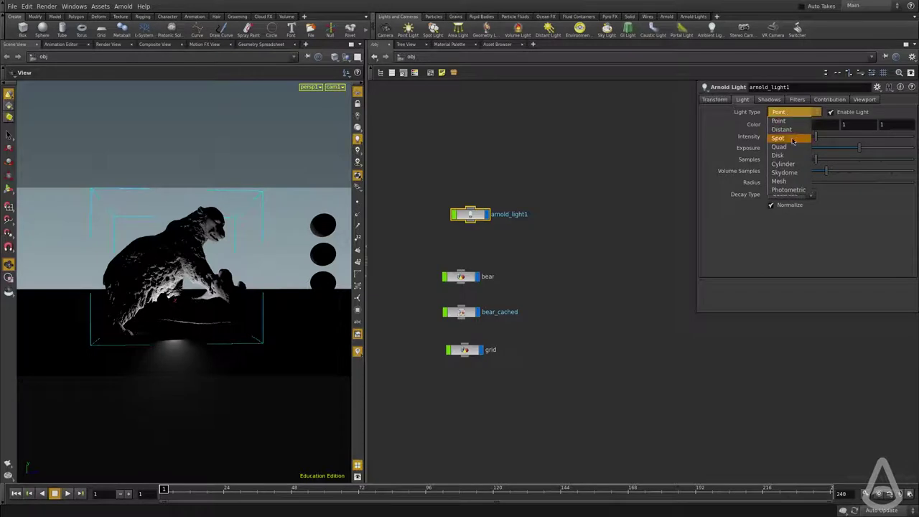
click(794, 174)
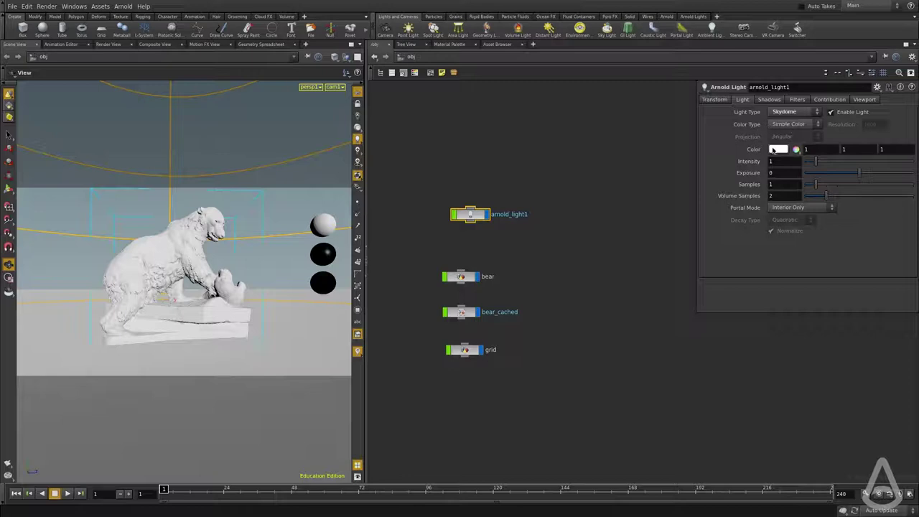
Step: Set the skydome light's color type to Shader and clear its Color Shader path
click(782, 126)
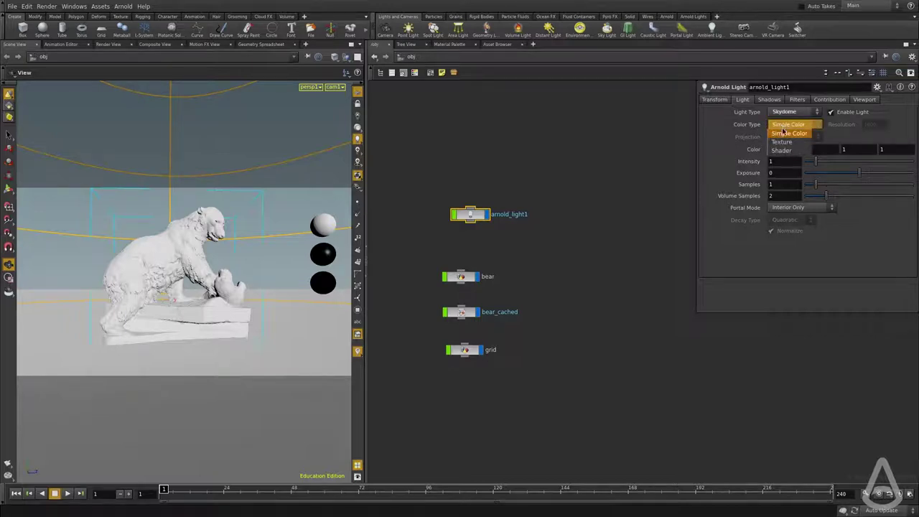
click(752, 147)
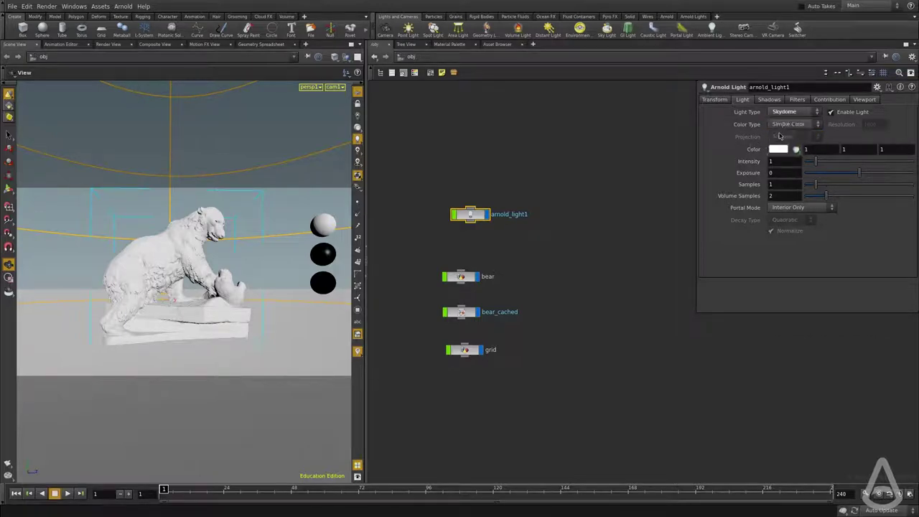
click(783, 126)
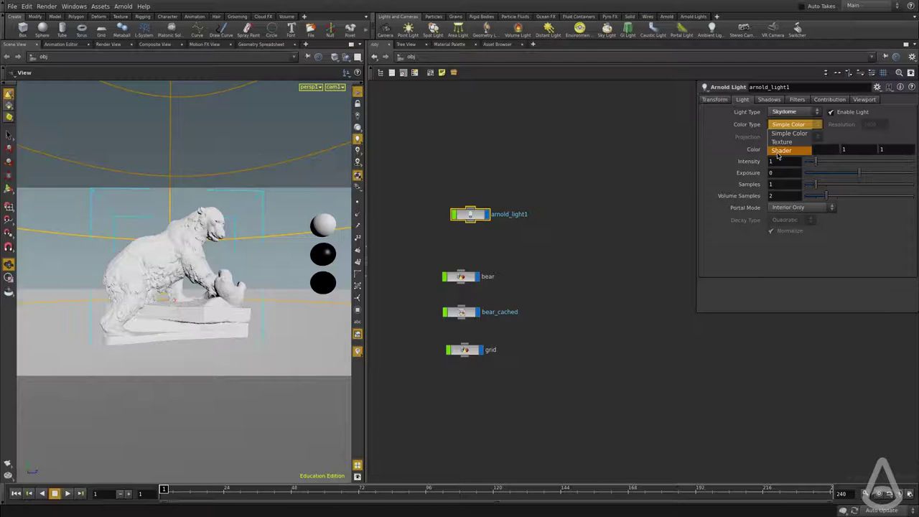
click(780, 151)
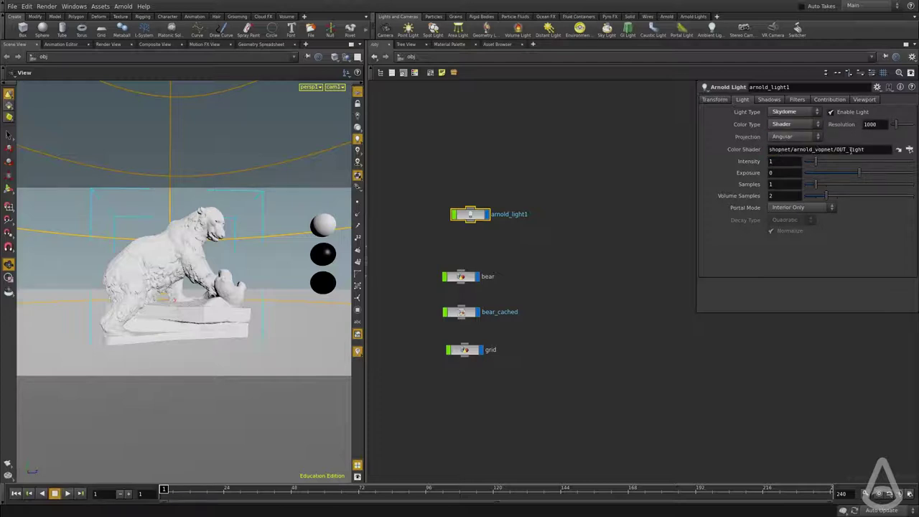
drag(869, 149, 750, 152)
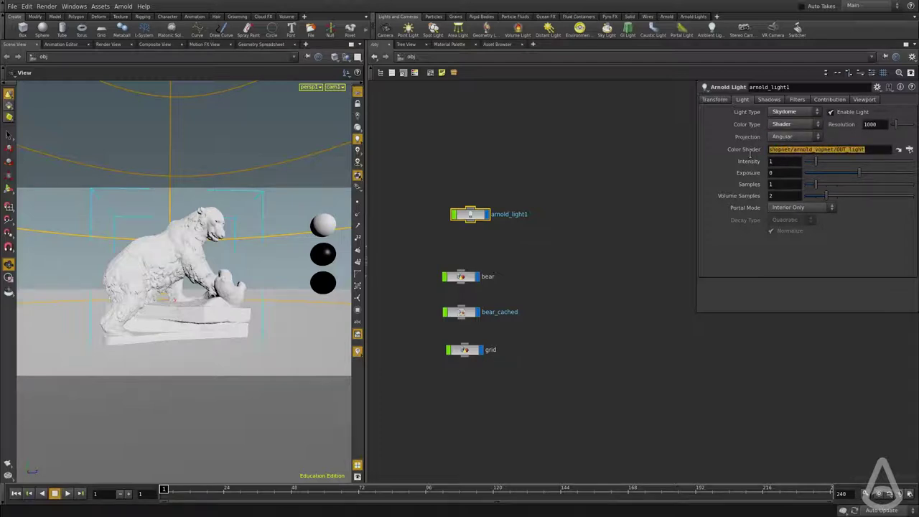
key(BackSpace)
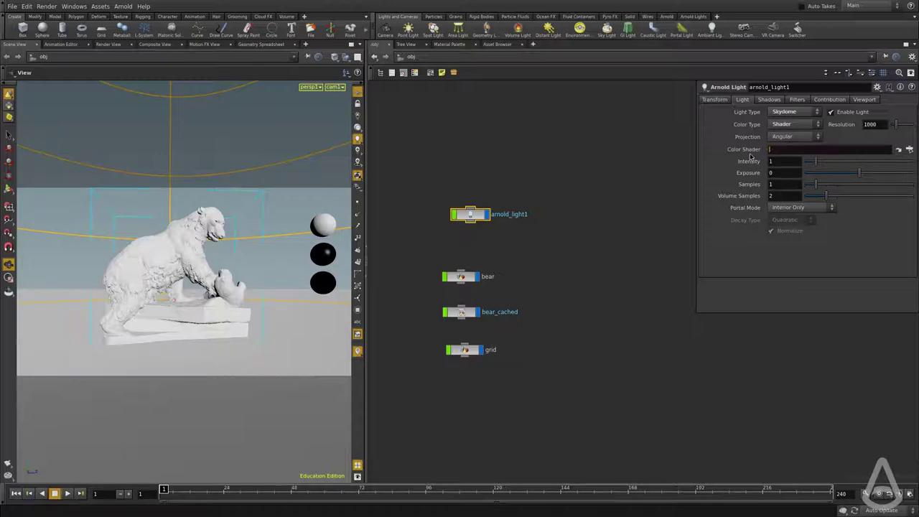
key(Return)
Step: Replace the existing physical sky shader in the shop network with a new Arnold Physical Sky, placed below ground_with_texture
click(421, 59)
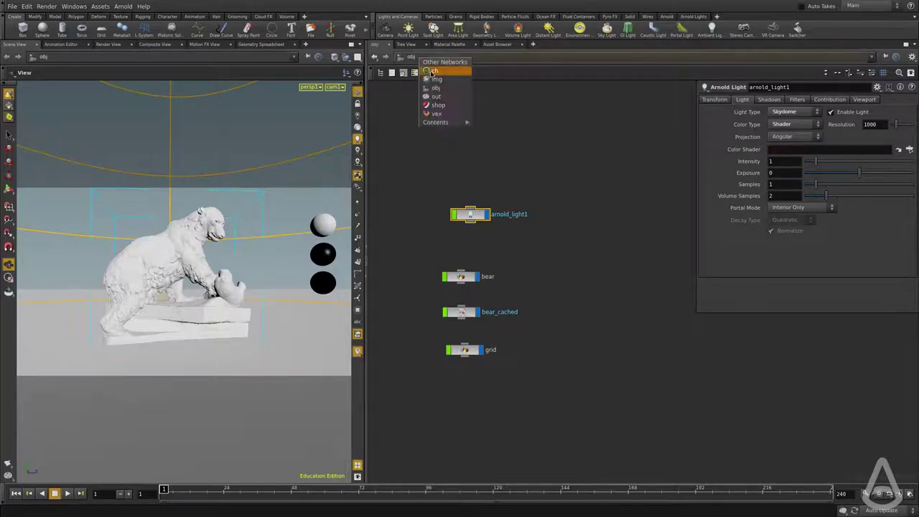
click(440, 105)
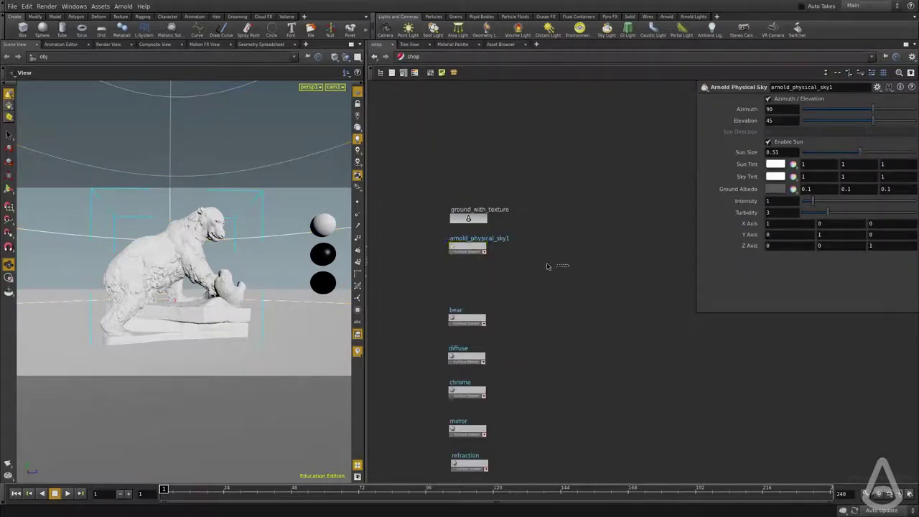
key(Delete)
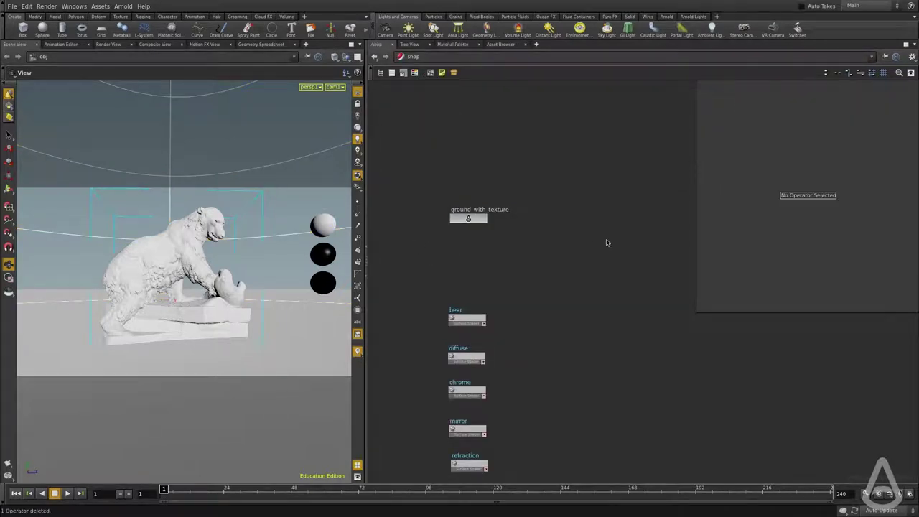
key(Tab)
mouse_move(627, 266)
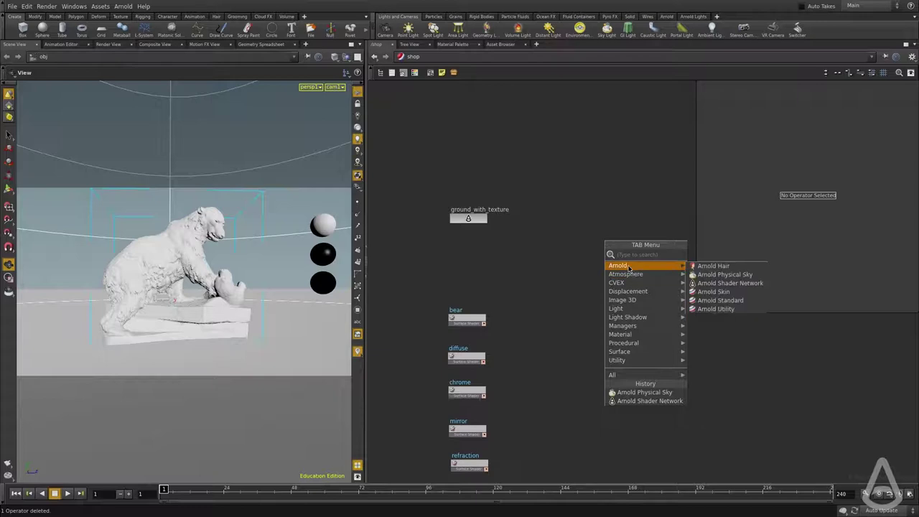
click(723, 275)
click(469, 259)
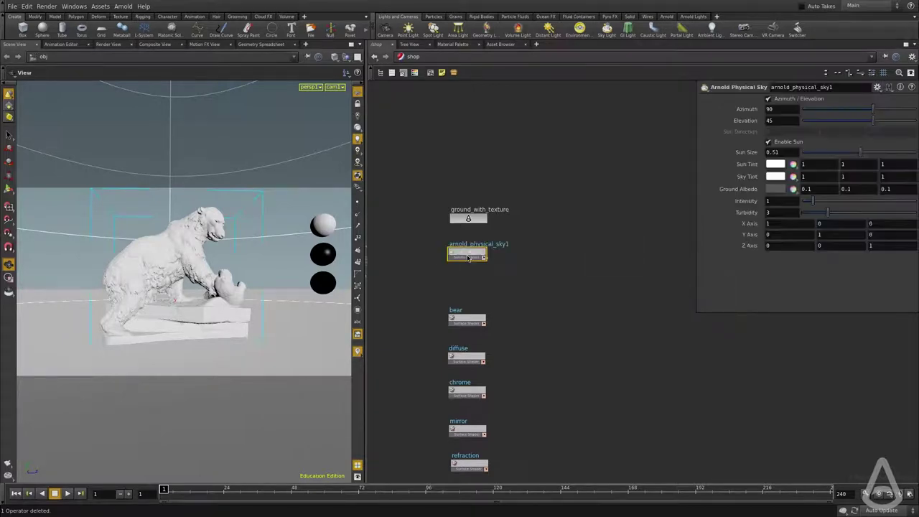
Step: Return to the obj network and assign /shop/arnold_physical_sky1 as the skydome light's Color Shader
click(448, 60)
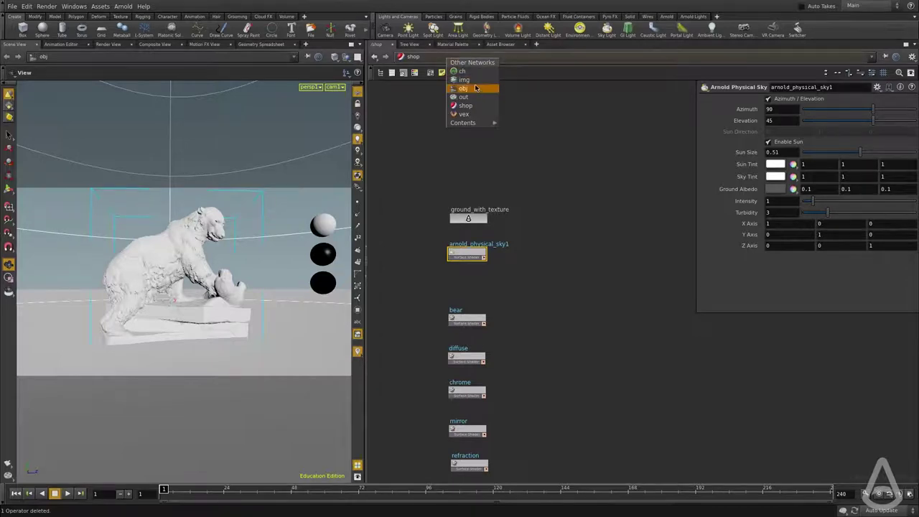
click(475, 88)
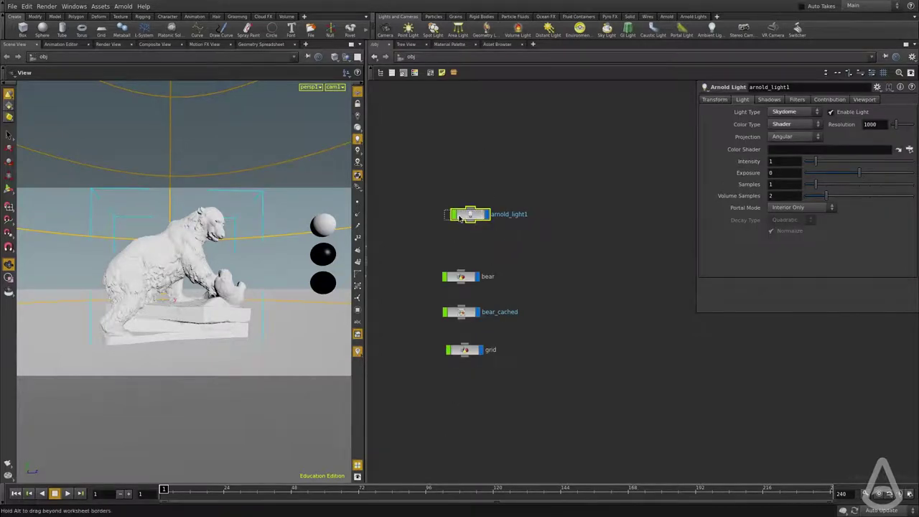
click(909, 149)
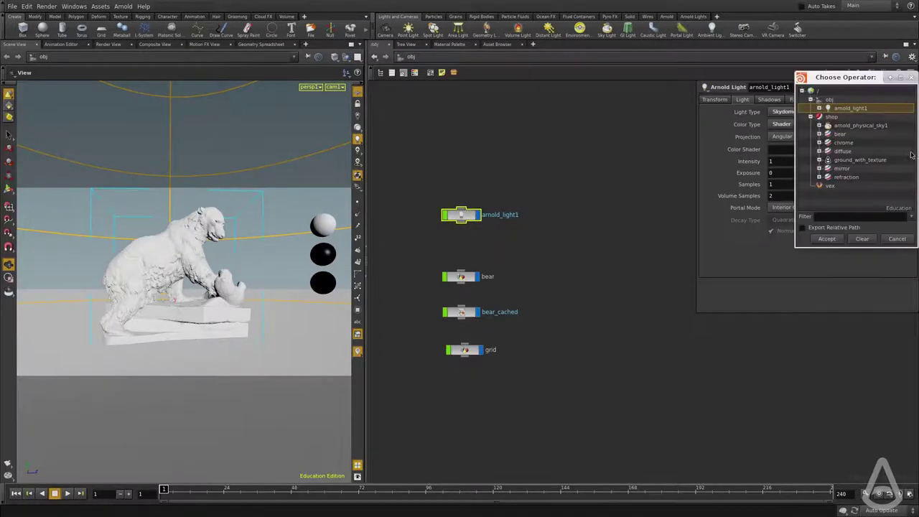
click(847, 126)
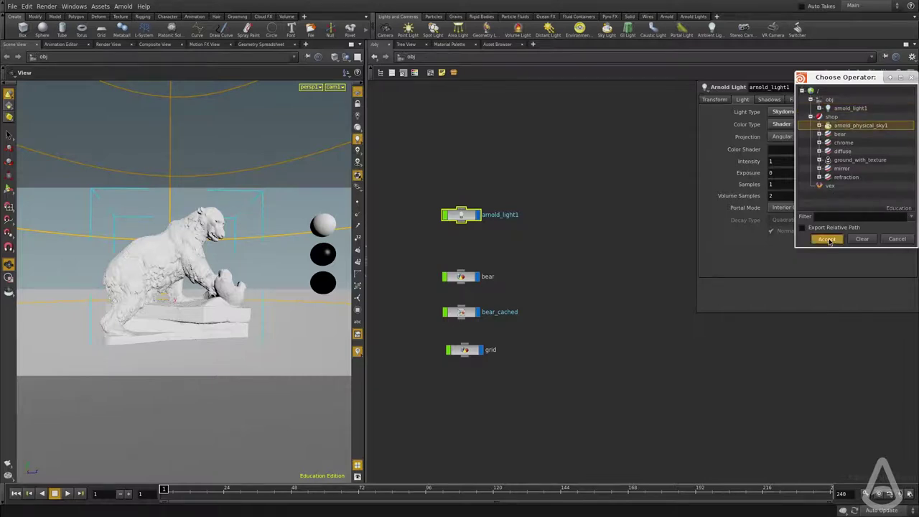
click(827, 238)
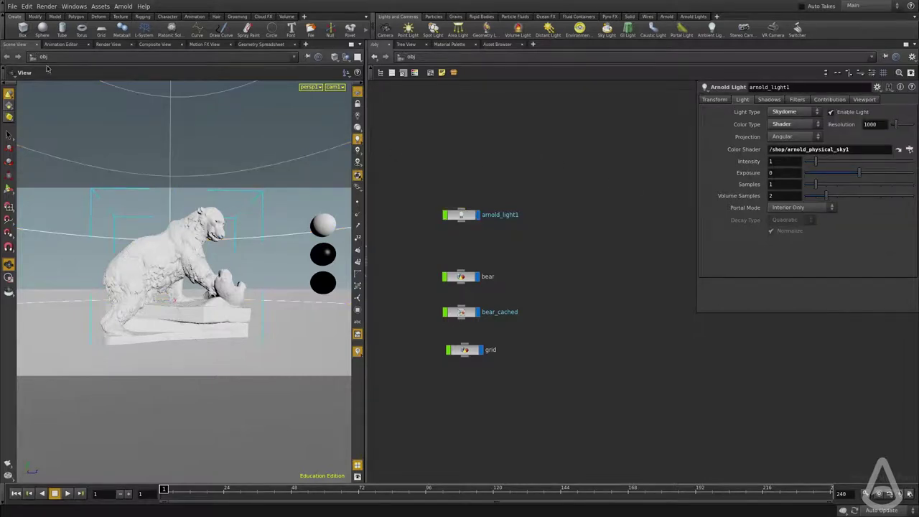
Step: Render the scene with /out/arnold1 in the Render View and frame the bear statue
click(109, 44)
click(40, 58)
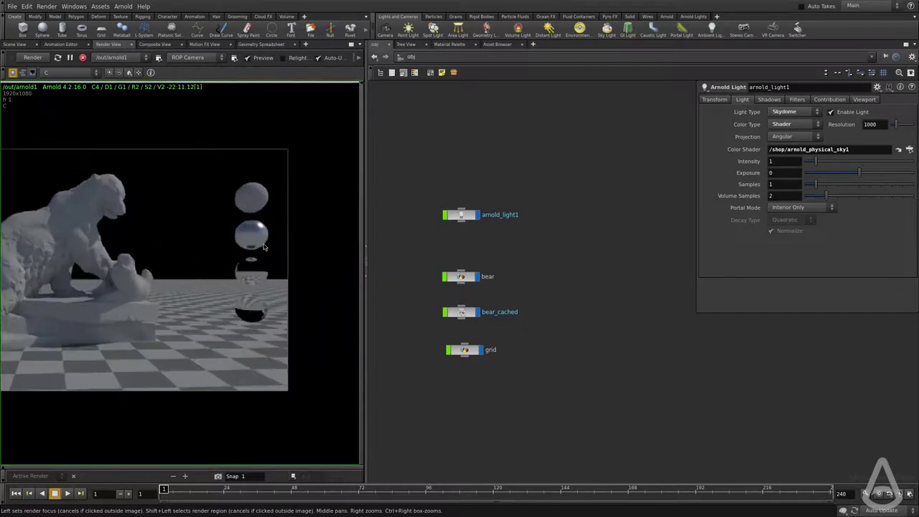
scroll(263, 247, up, 2)
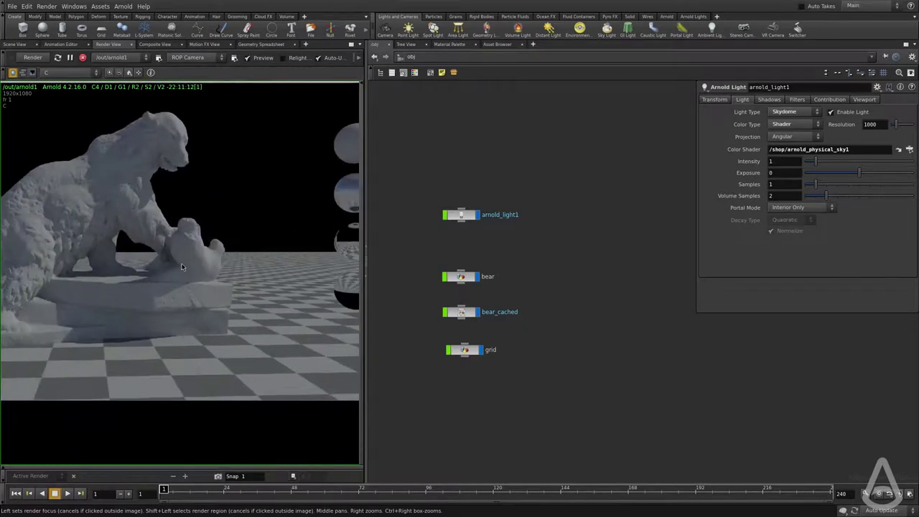
middle_drag(182, 267, 294, 274)
Step: In the shop network, set the physical sky's azimuth to -47, elevation to 112, sun size to 0.751, intensity to 2.27 and turbidity to 4
drag(578, 169, 423, 246)
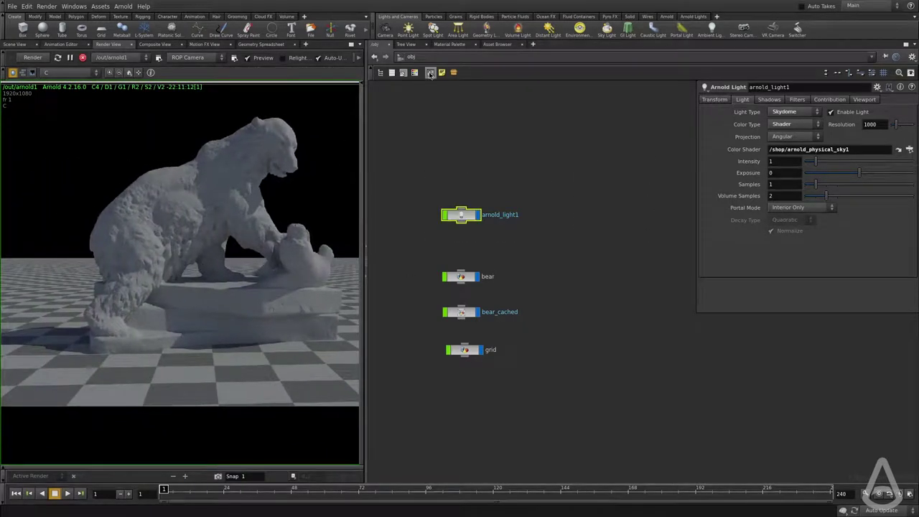
click(430, 75)
click(439, 115)
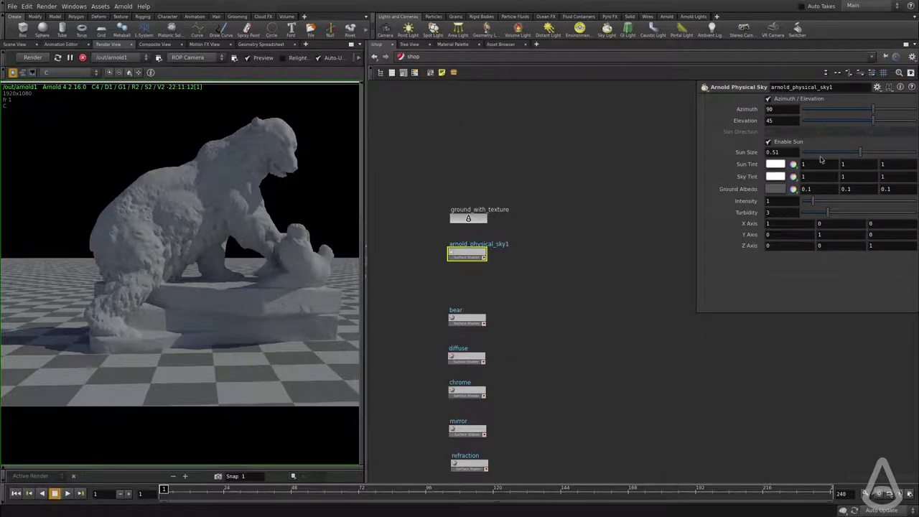
click(852, 109)
drag(872, 121, 893, 121)
click(888, 152)
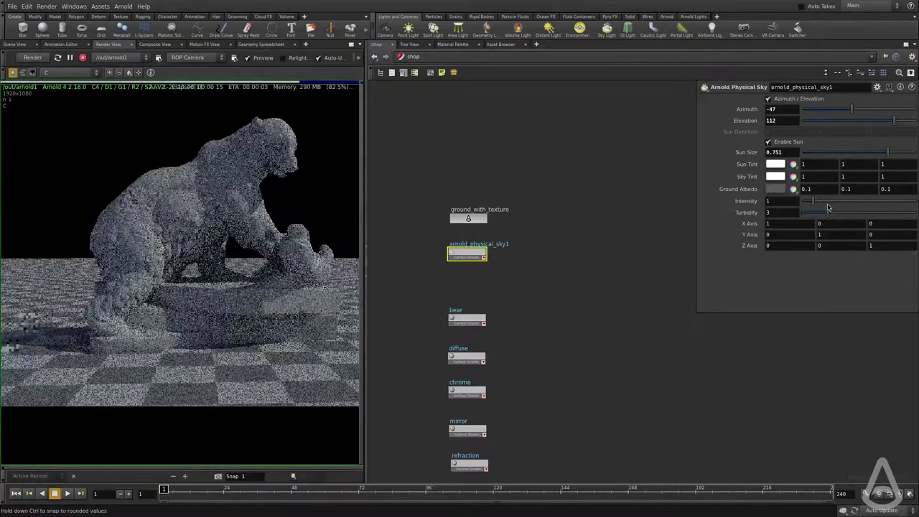
drag(812, 201, 840, 213)
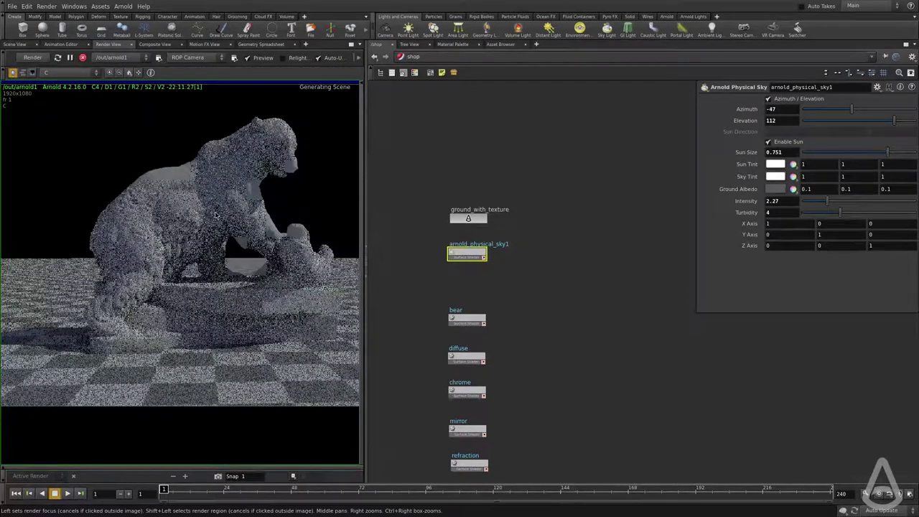
click(212, 267)
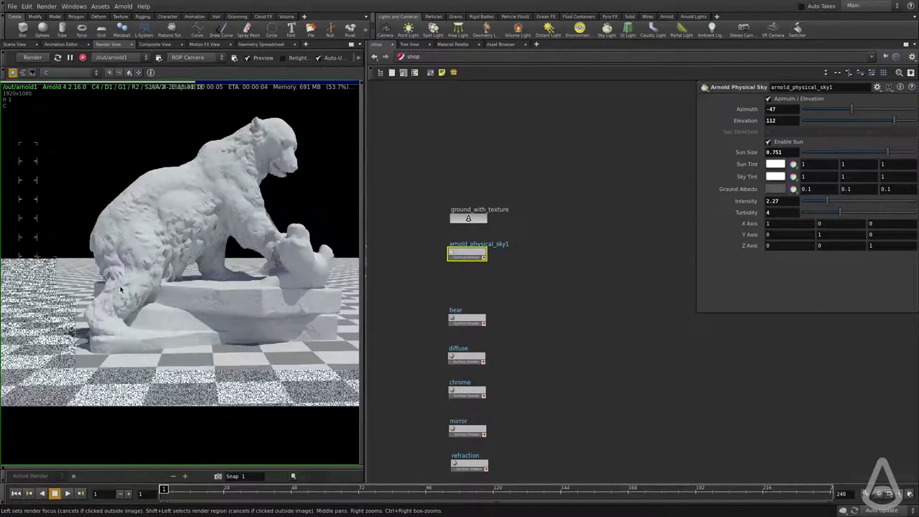
Step: Set the physical sky's elevation to -36 and render the scene again
click(849, 121)
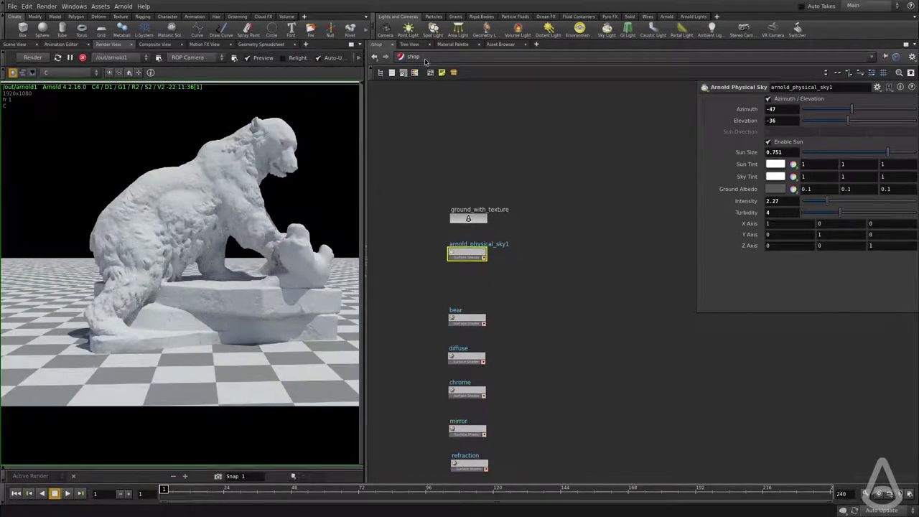
click(32, 58)
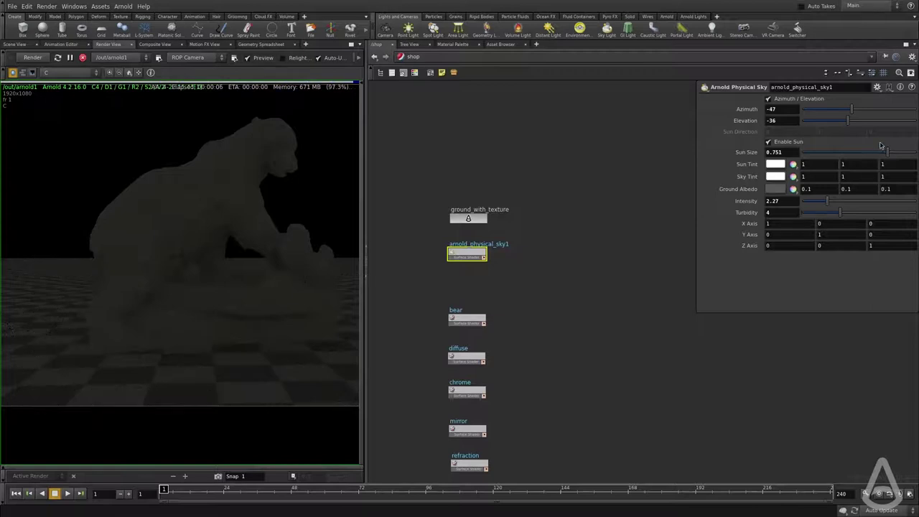
Step: Set the physical sky's elevation to 30 and azimuth to 20, rerender the scene, and stop the render
drag(848, 121, 867, 121)
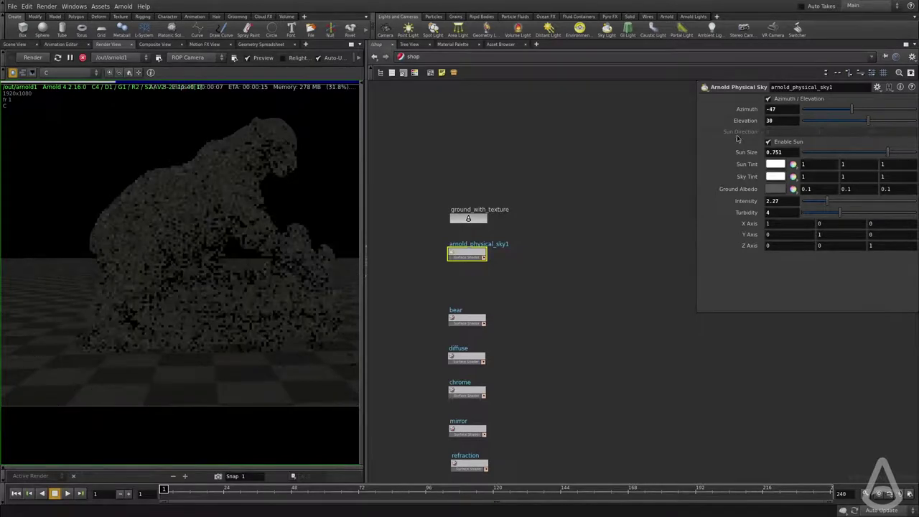
click(862, 111)
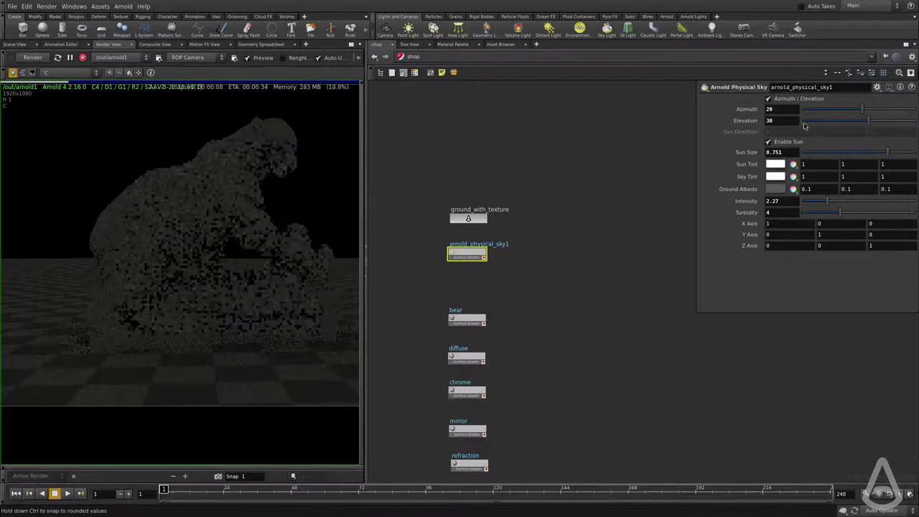
click(32, 58)
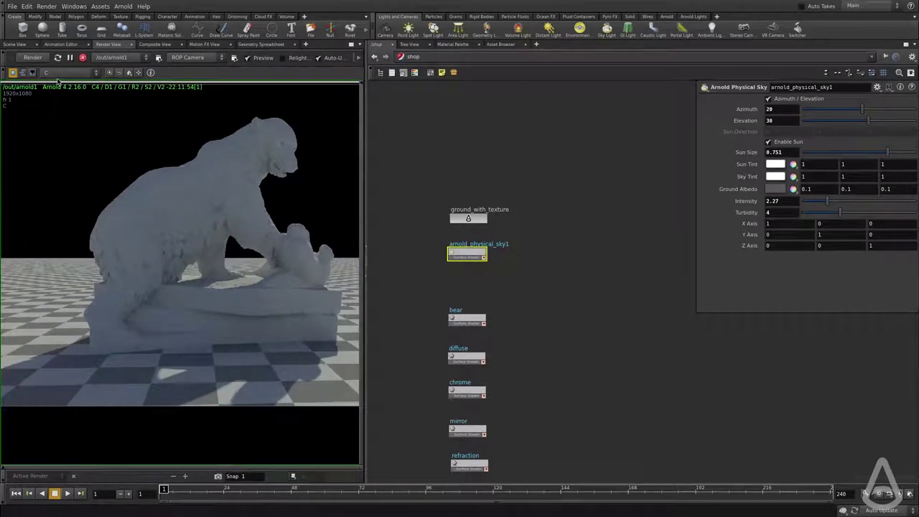
click(82, 57)
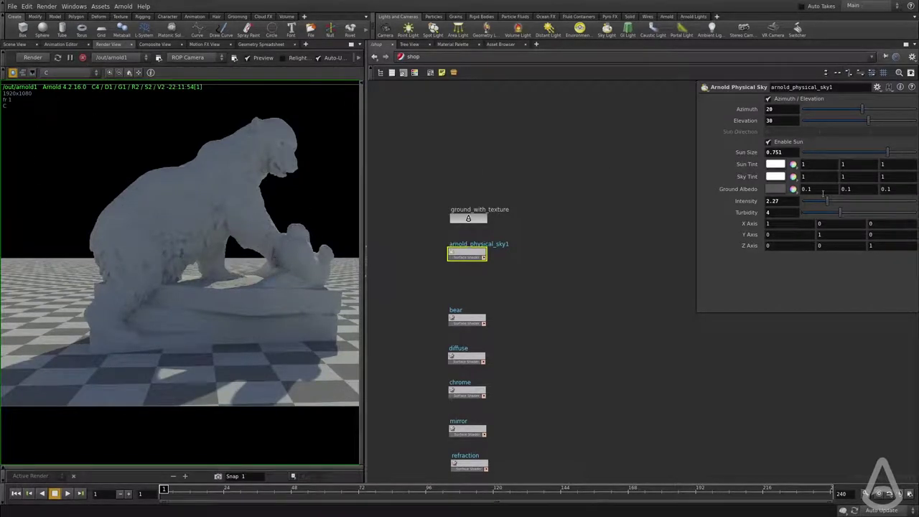
Step: Open the Arnold for Houdini User Guide in Firefox and go to the Physical Sky page in its environment section
click(122, 6)
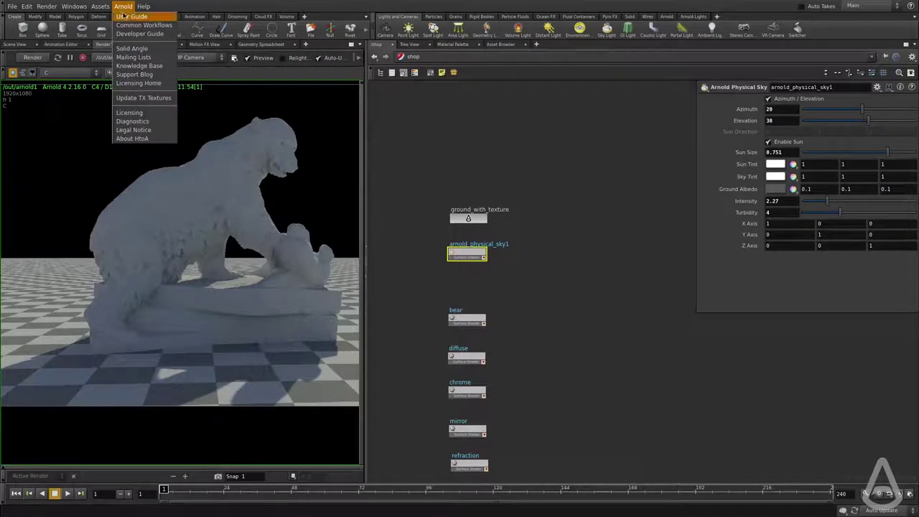
click(123, 15)
click(123, 7)
click(125, 16)
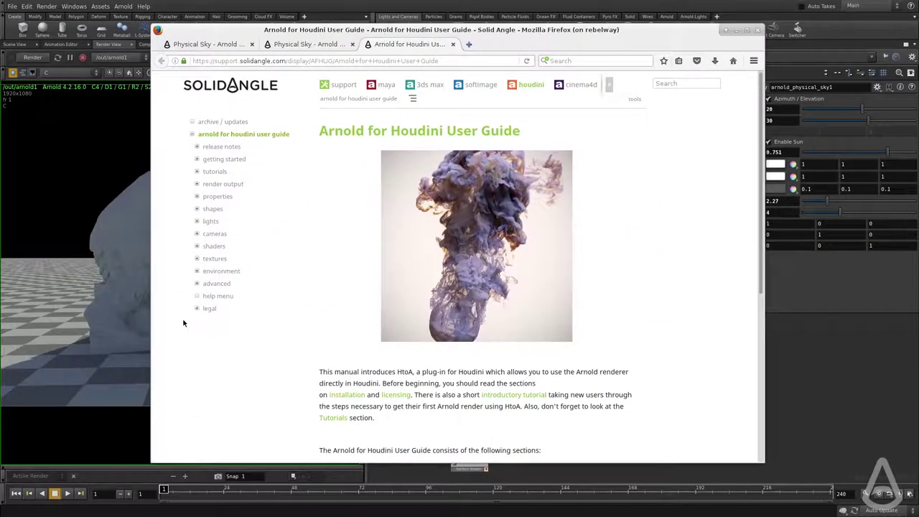
click(196, 271)
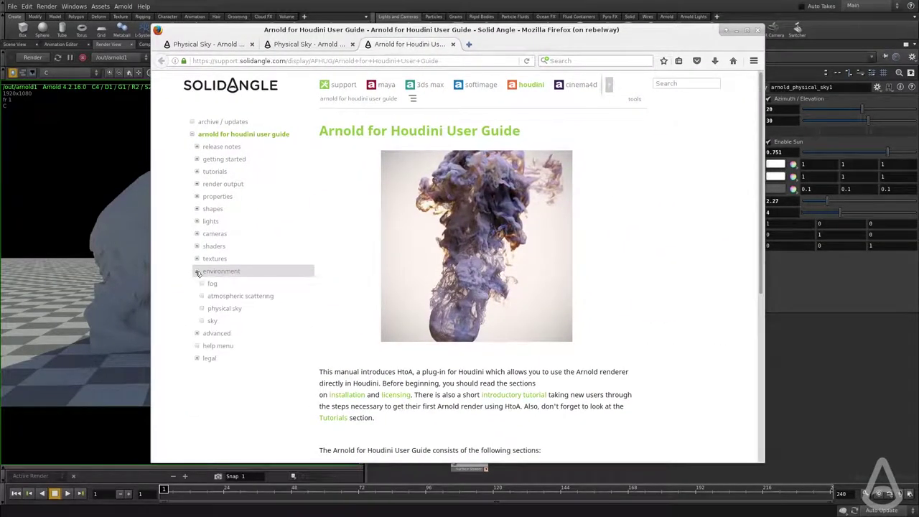
click(227, 308)
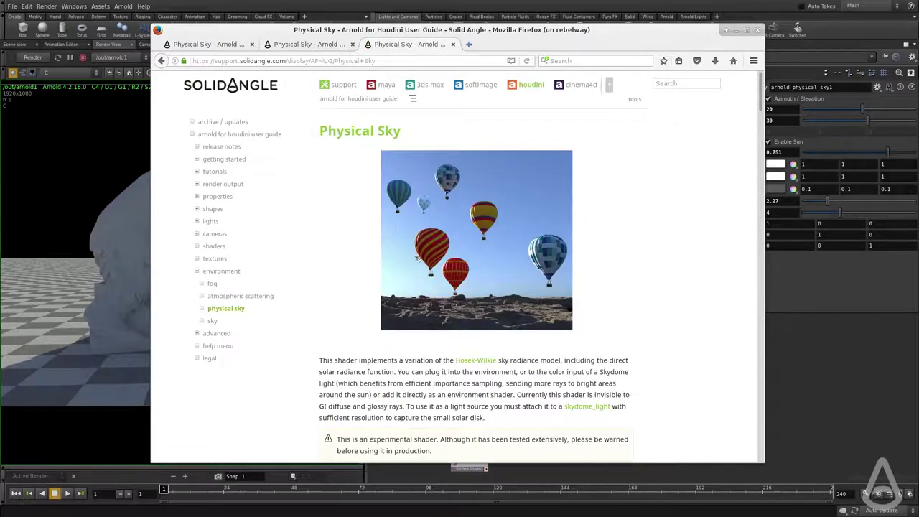
Step: Read the Physical Sky documentation on the polar coordinate system, Azimuth, Elevation, Direction, Enable Sun and Sun Size, and return to Houdini
scroll(387, 287, down, 1)
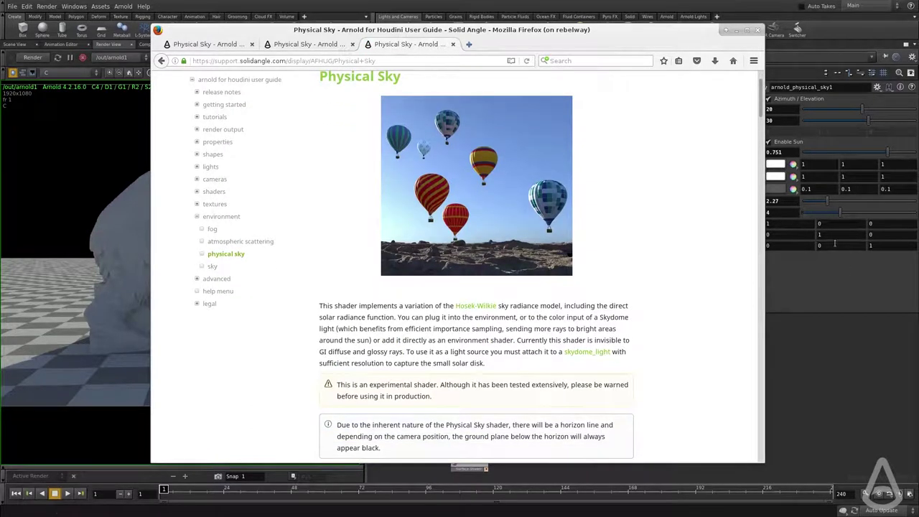
scroll(556, 339, down, 12)
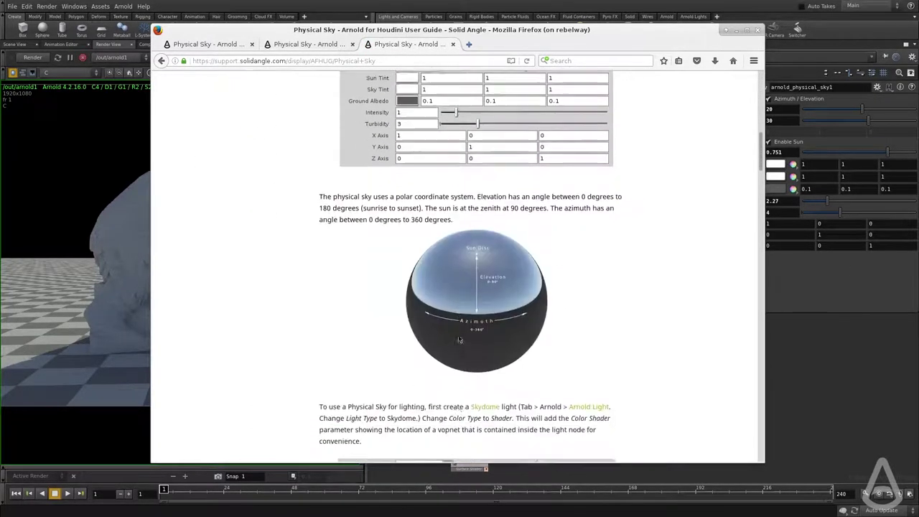
scroll(433, 219, down, 20)
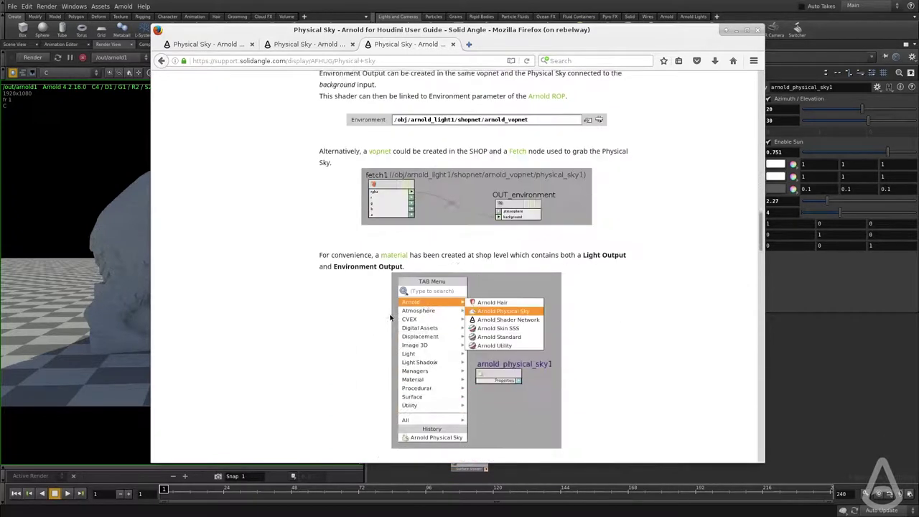
scroll(379, 326, down, 5)
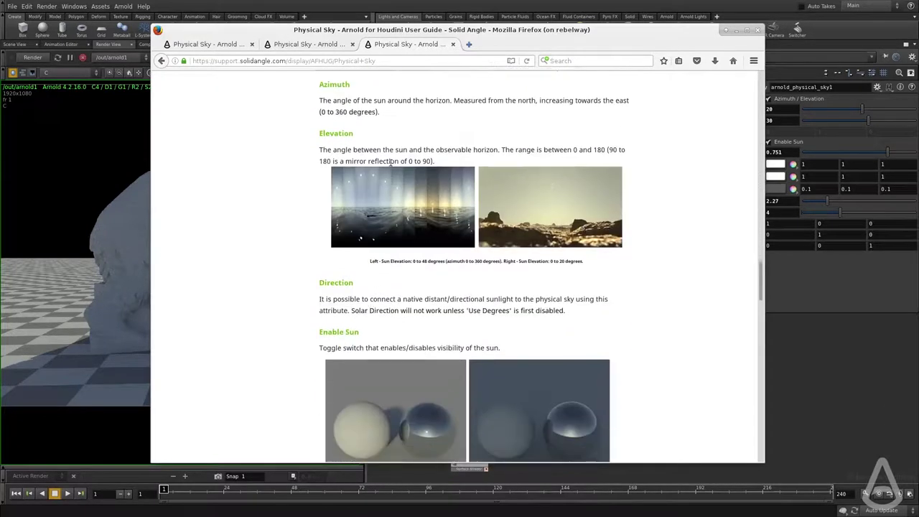
alt+drag(593, 234, 582, 229)
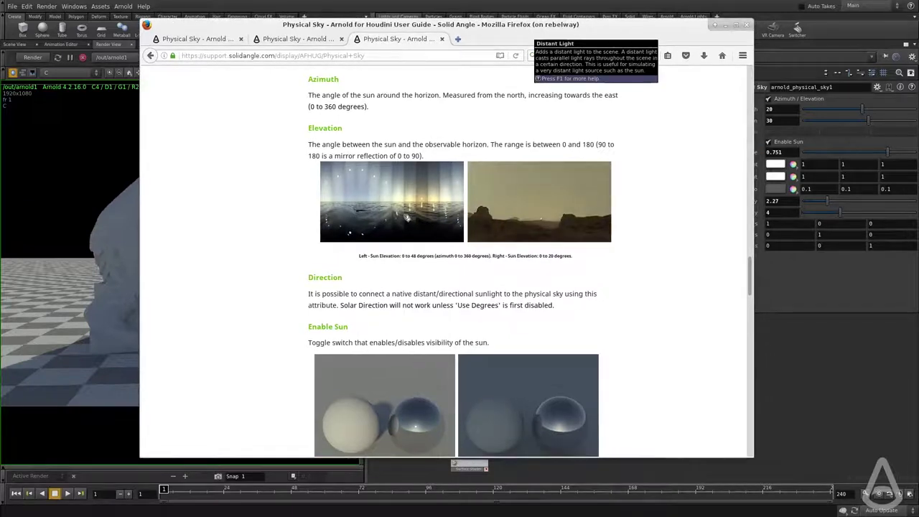
scroll(431, 287, down, 5)
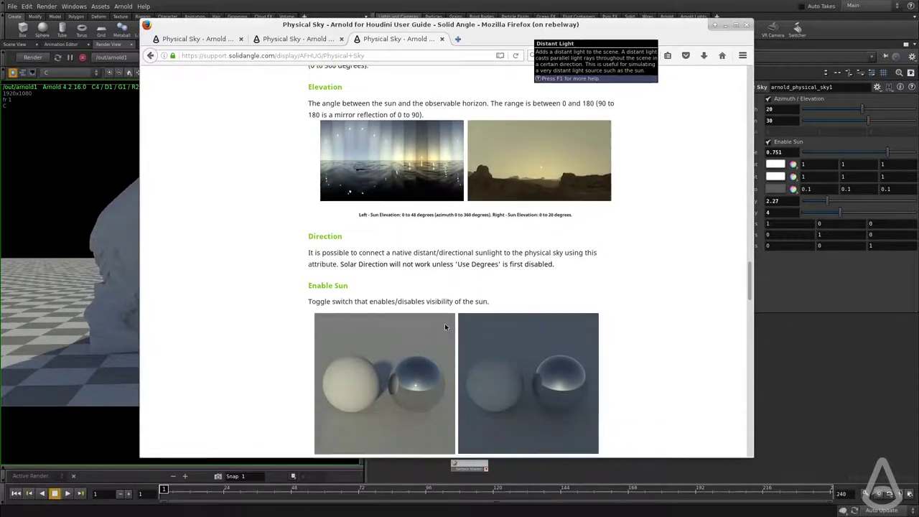
drag(346, 29, 356, 35)
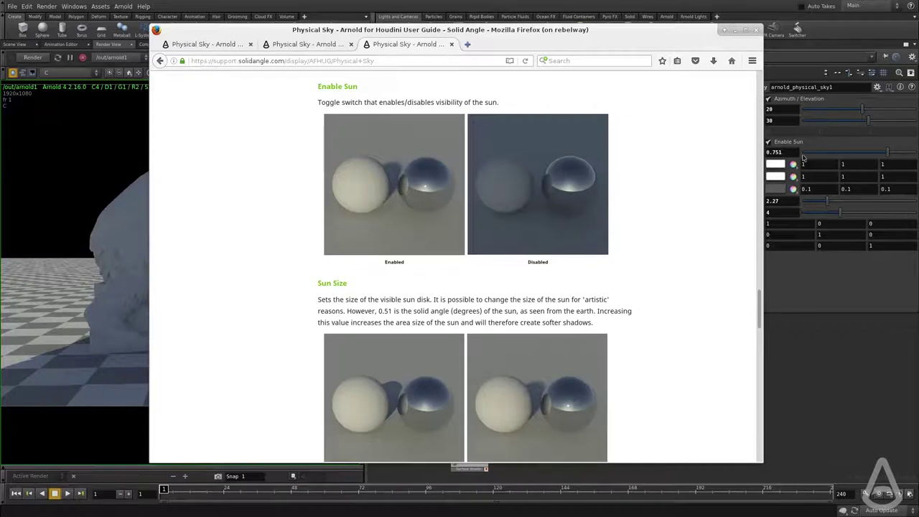
drag(466, 44, 889, 89)
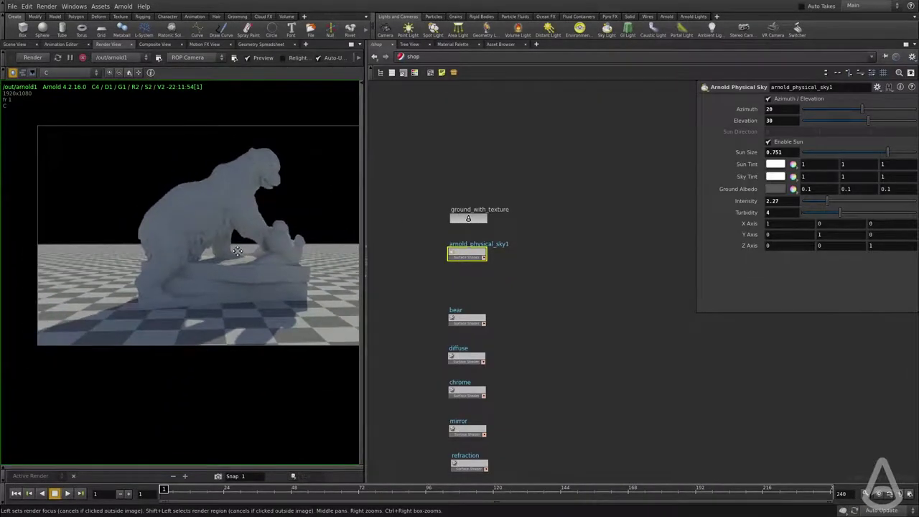
Step: In the out network, assign /shop/arnold_physical_sky1 as the Environment of the arnold1 render node
scroll(300, 229, up, 5)
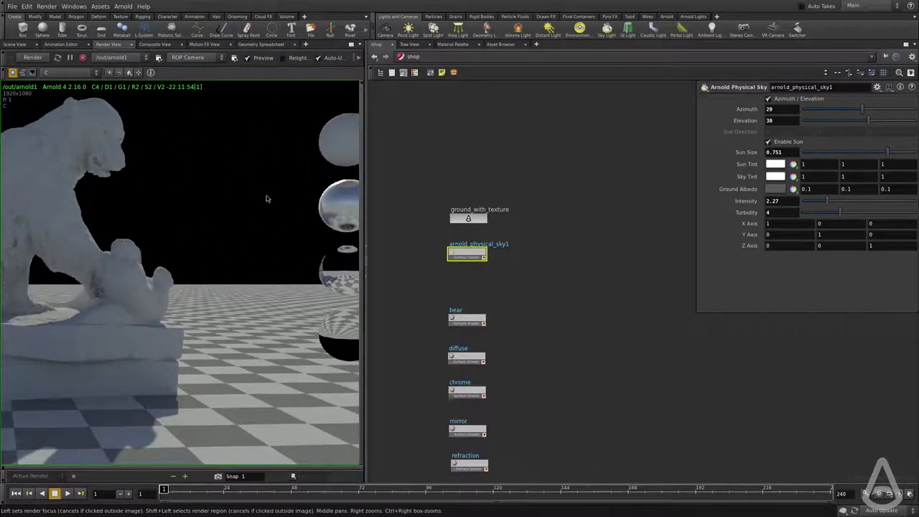
click(439, 57)
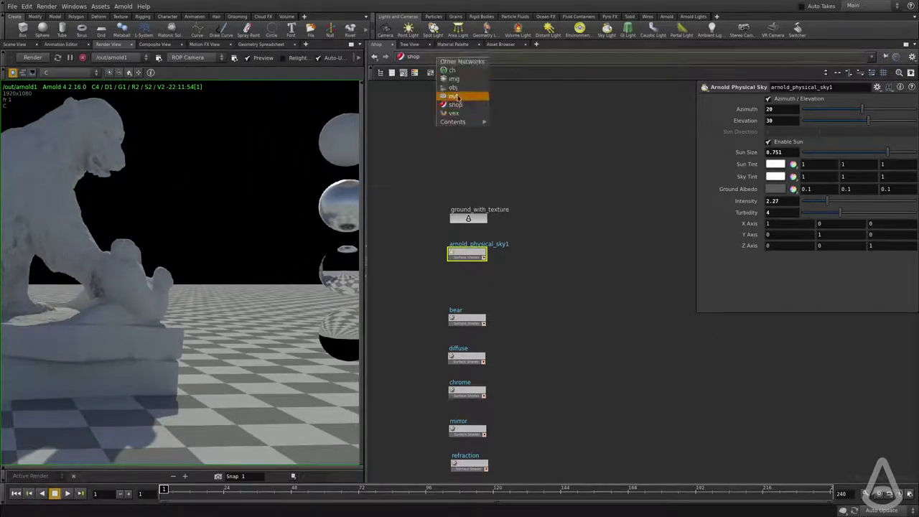
click(456, 96)
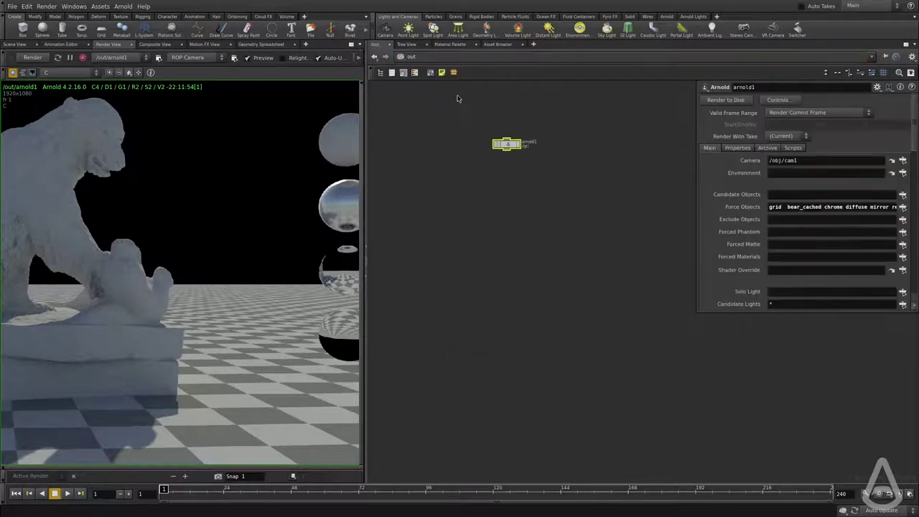
drag(512, 145, 514, 191)
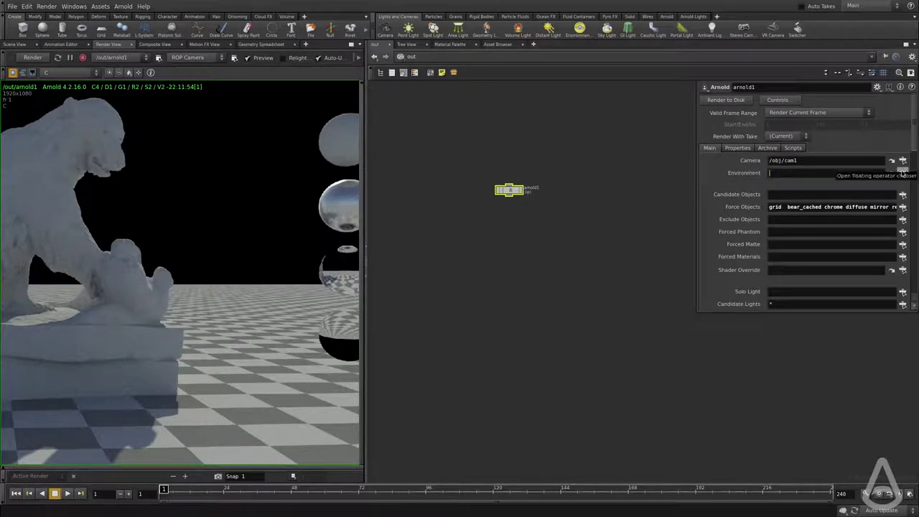
click(902, 173)
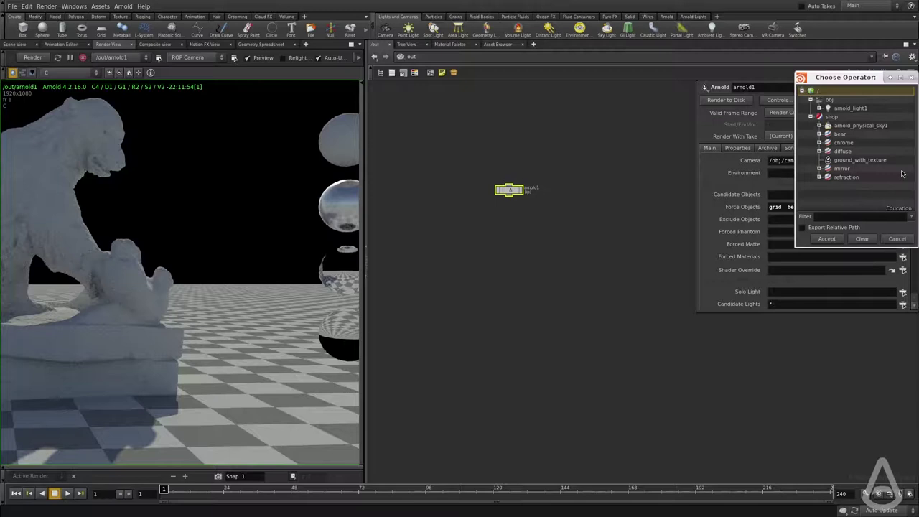
click(848, 126)
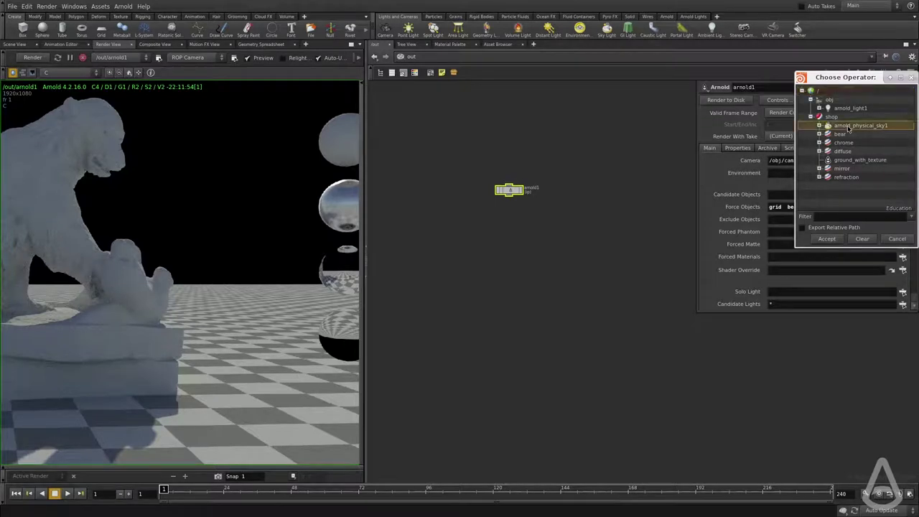
click(825, 240)
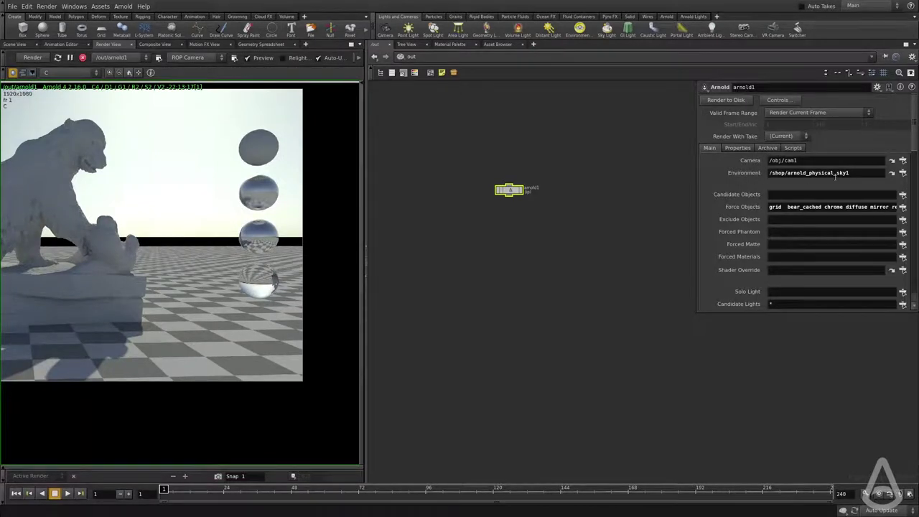
drag(851, 174, 765, 175)
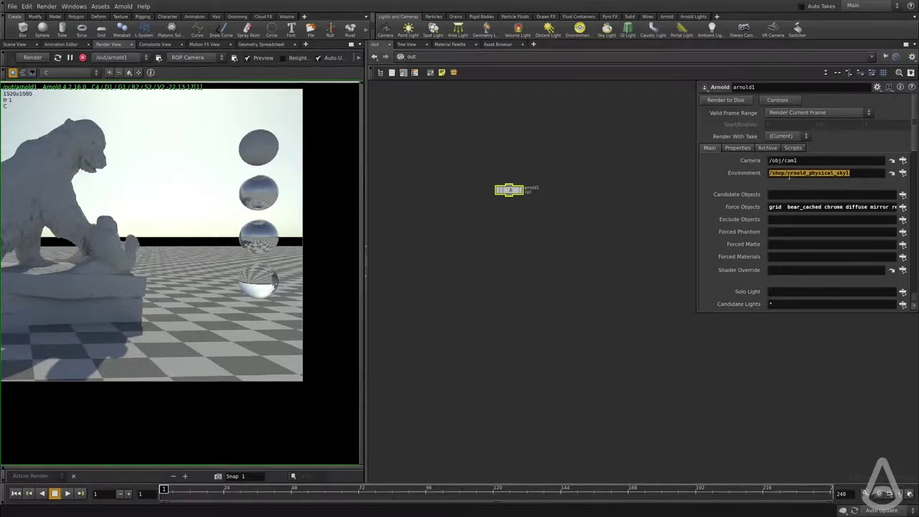